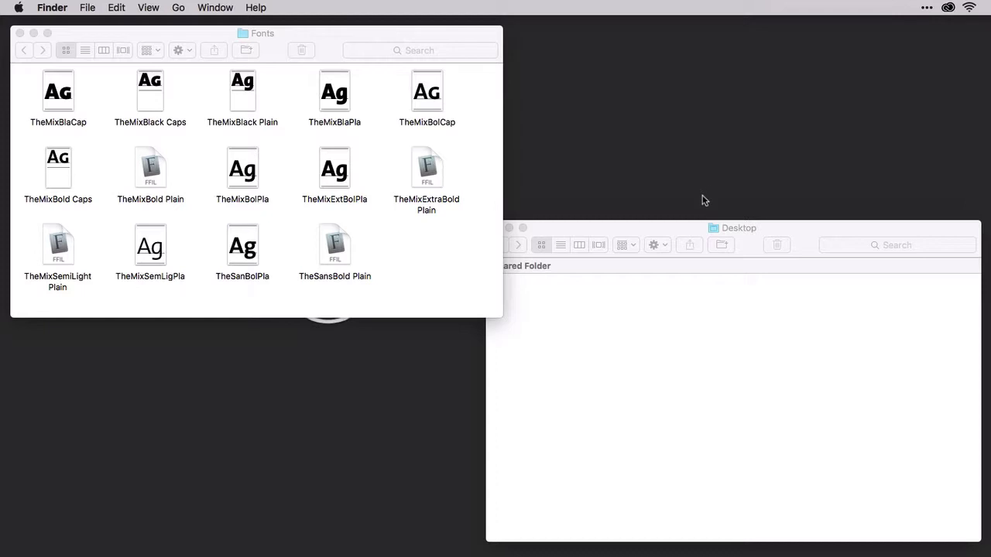
Open the Adobe Illustrator CC 2015.3 folder from Applications
{"action": "left_click", "coordinate": [684, 298]}
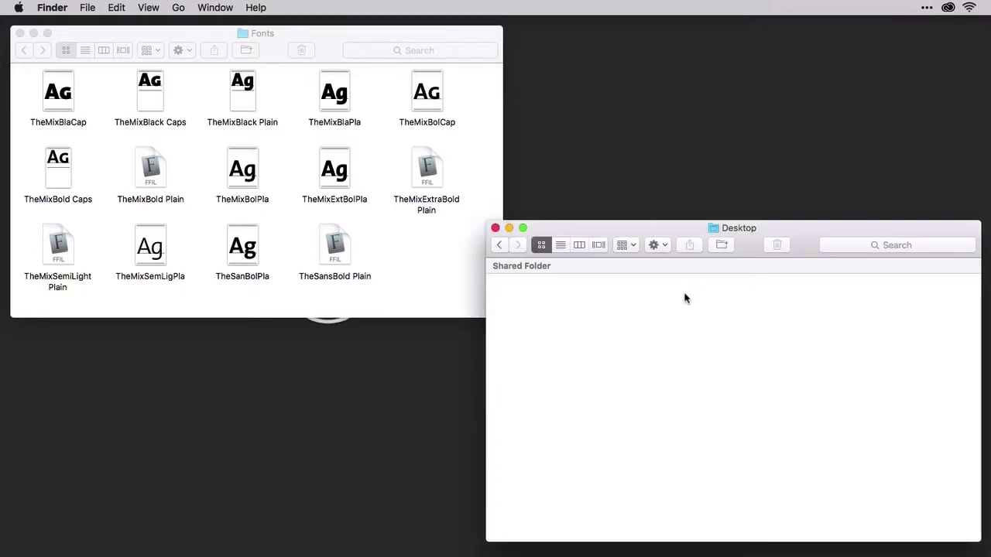
{"action": "left_click", "coordinate": [180, 9]}
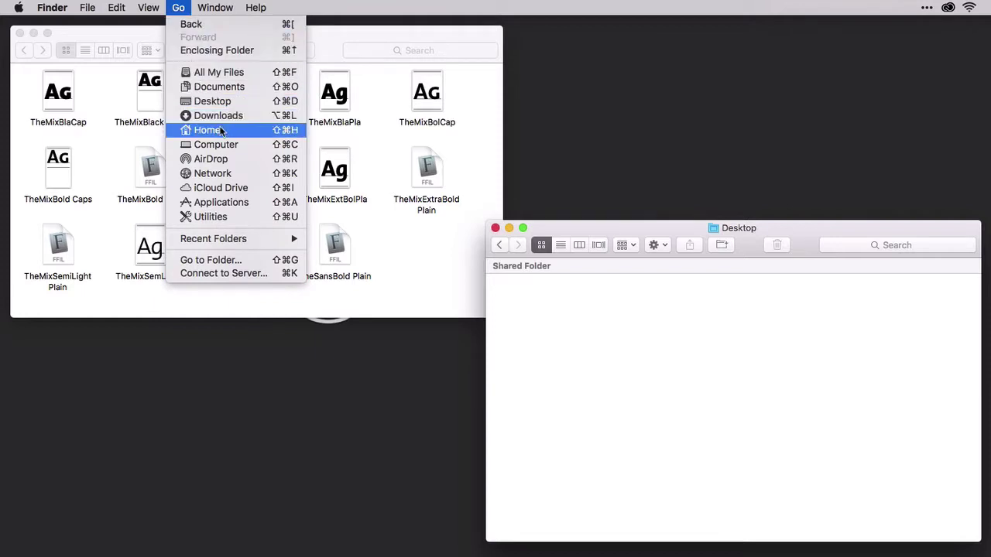
{"action": "left_click", "coordinate": [225, 203]}
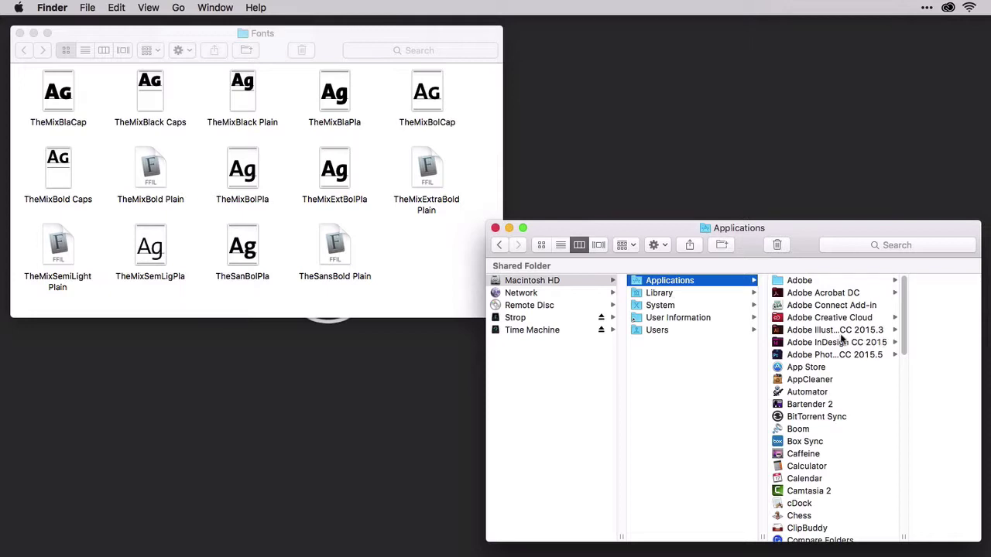
{"action": "left_click", "coordinate": [838, 331]}
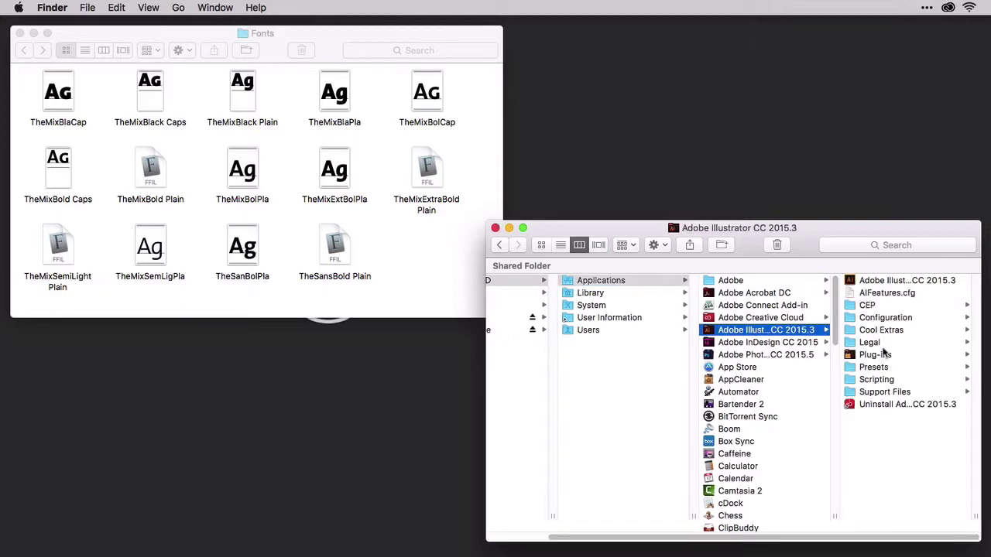
Add a new folder named Fonts inside the Illustrator folder
{"action": "left_click", "coordinate": [722, 245]}
{"action": "type", "text": "Fonts"}
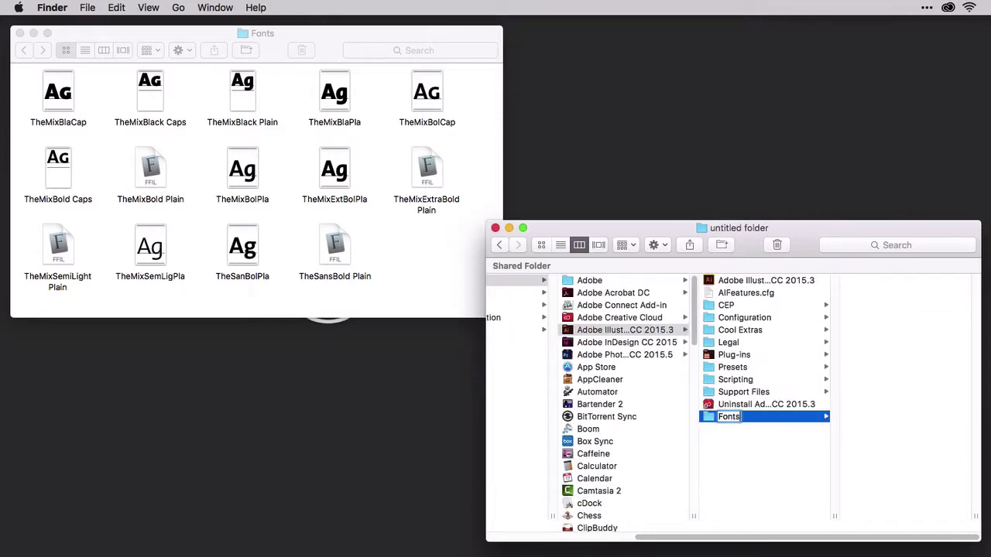
{"action": "key", "text": "Return"}
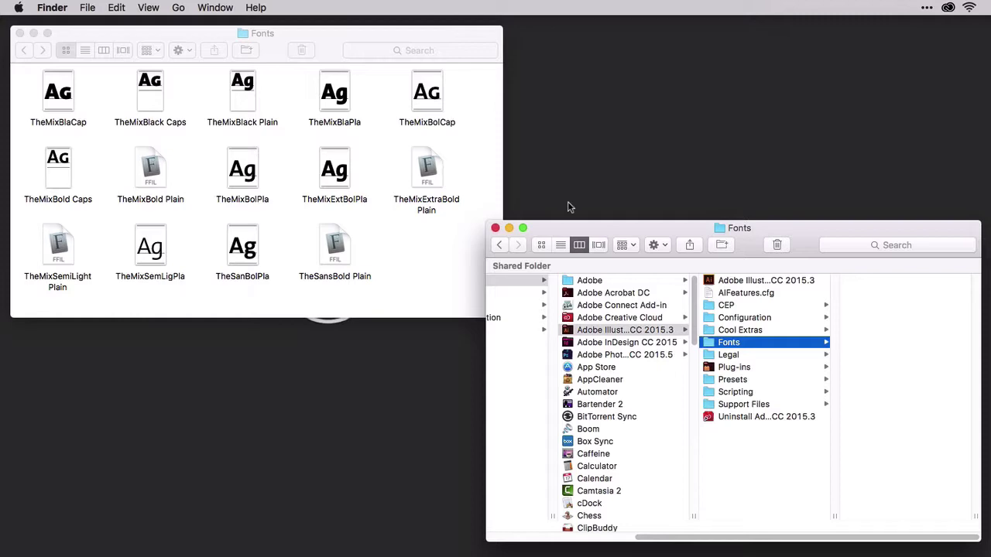
{"action": "left_click", "coordinate": [427, 244]}
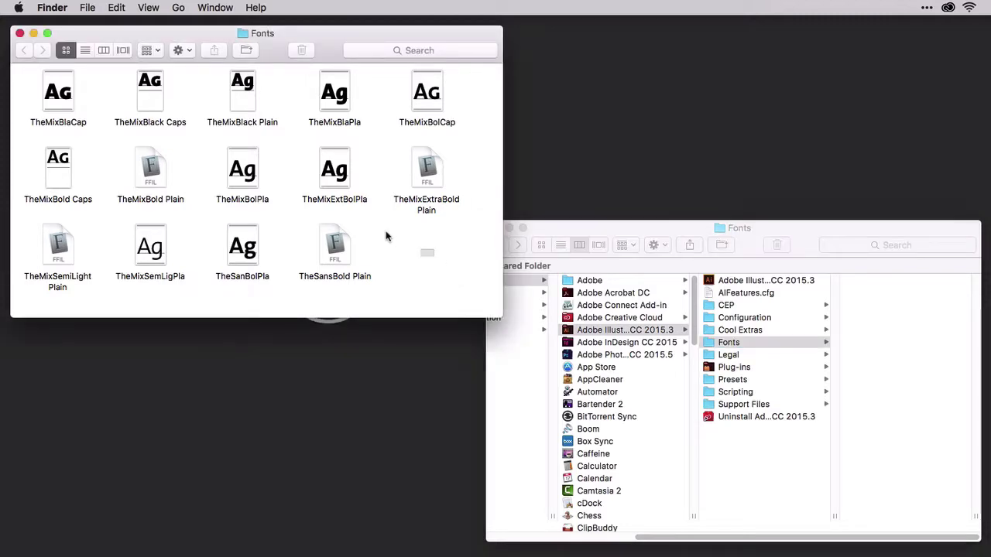
Copy all 14 TheMix and TheSans font files into Illustrator's Fonts folder, then show the Desktop
{"action": "key", "text": "super+a"}
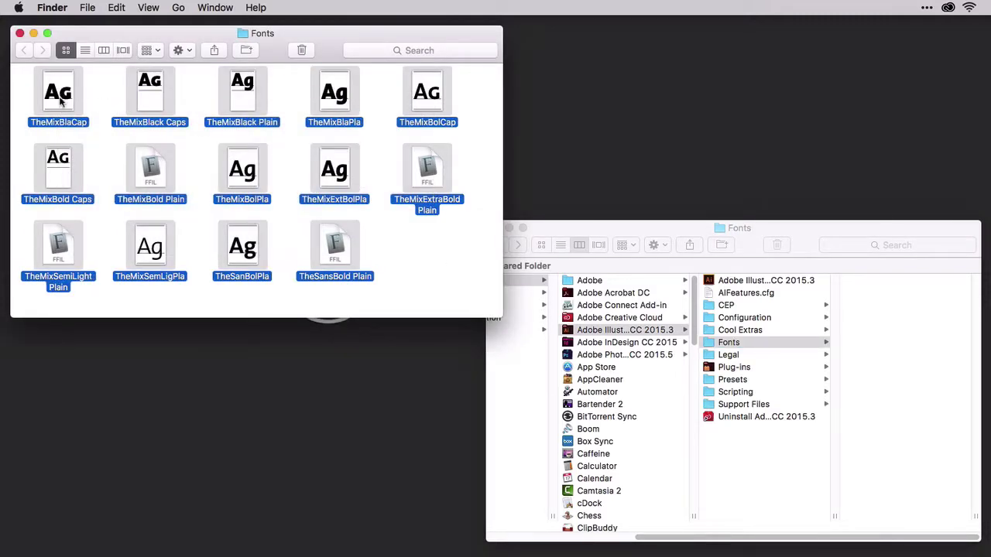
{"action": "left_click_drag", "start_coordinate": [60, 99], "coordinate": [890, 354]}
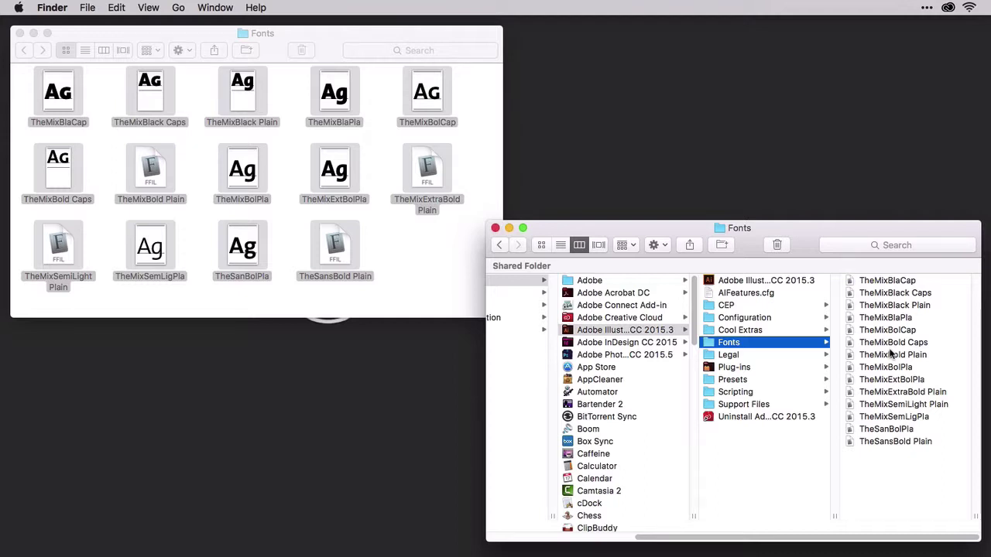
{"action": "key", "text": "super+shift+d"}
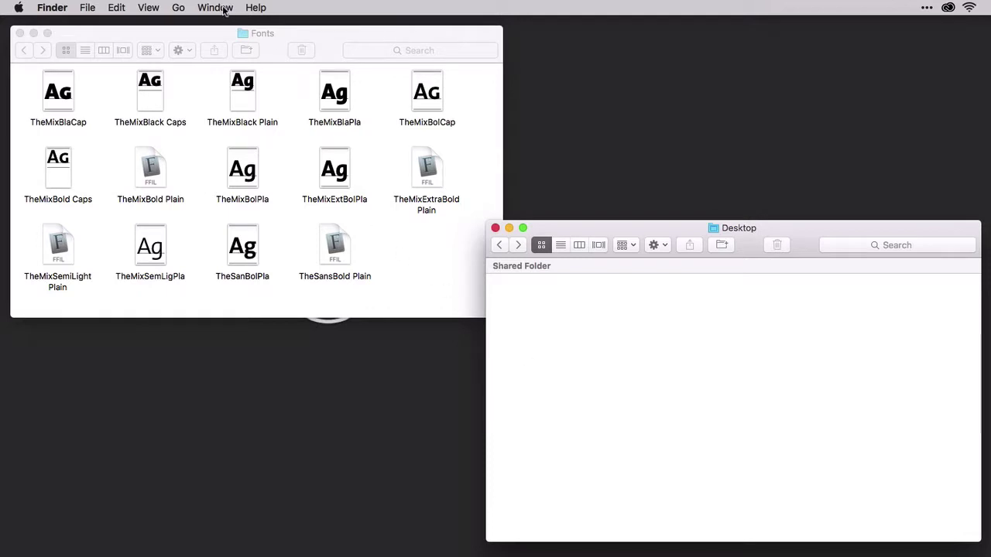
Browse in column view to Macintosh HD > Library > Application Support > Adobe
{"action": "left_click", "coordinate": [178, 7]}
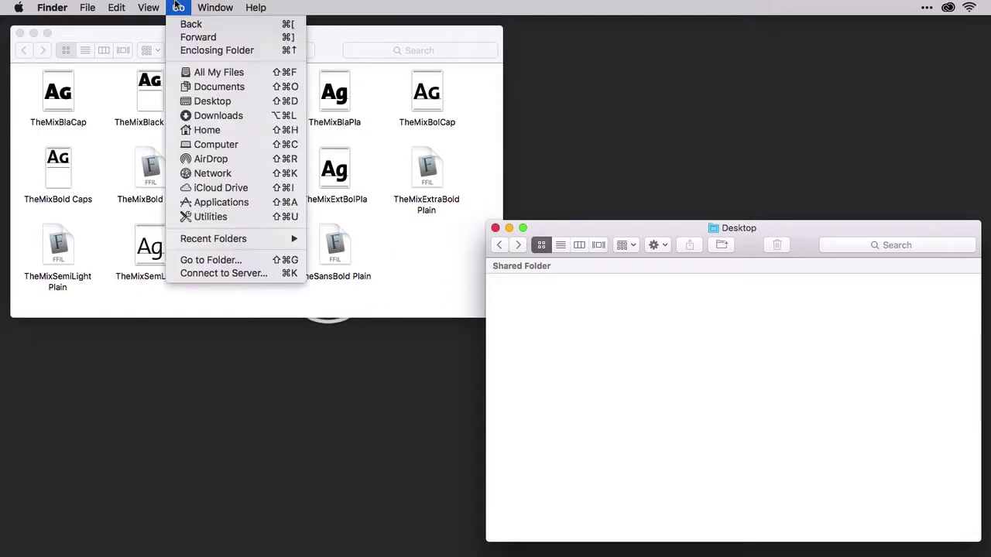
{"action": "left_click", "coordinate": [223, 145]}
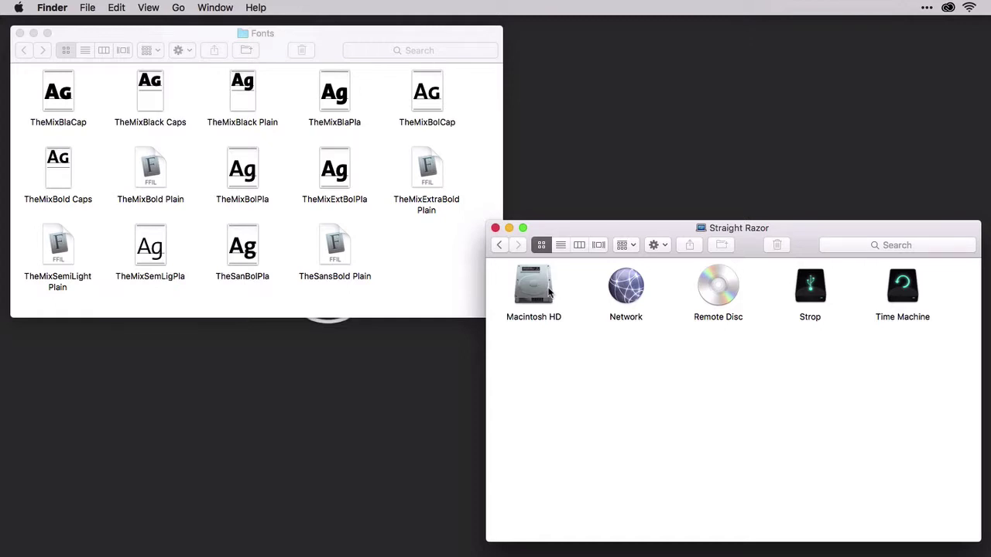
{"action": "left_click", "coordinate": [549, 291]}
{"action": "key", "text": "super+3"}
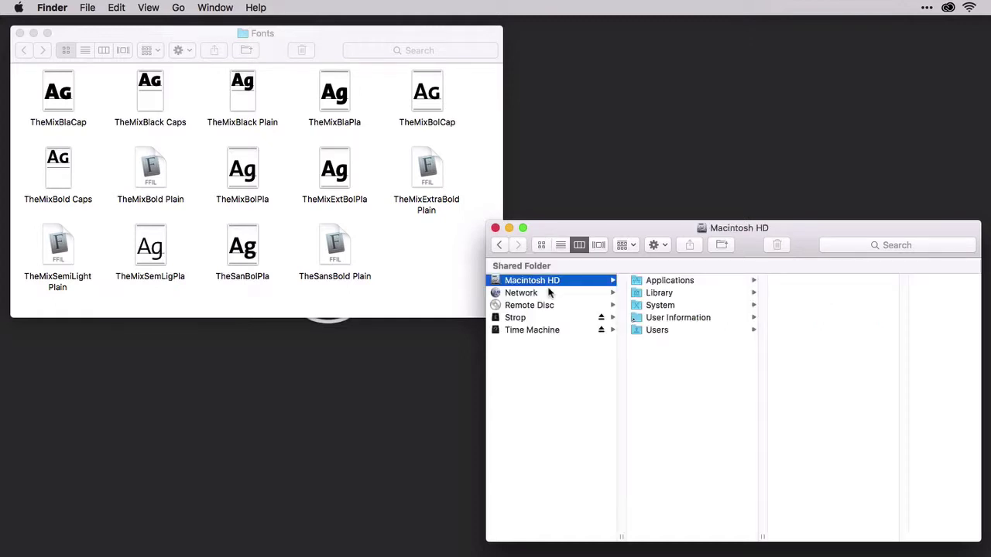
{"action": "left_click", "coordinate": [654, 293]}
{"action": "left_click", "coordinate": [804, 282]}
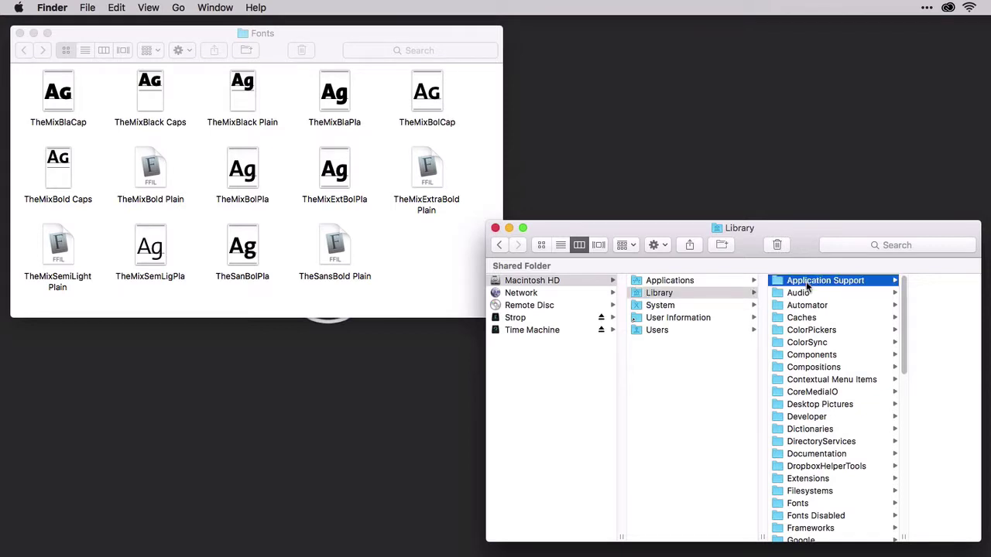
{"action": "left_click", "coordinate": [870, 283]}
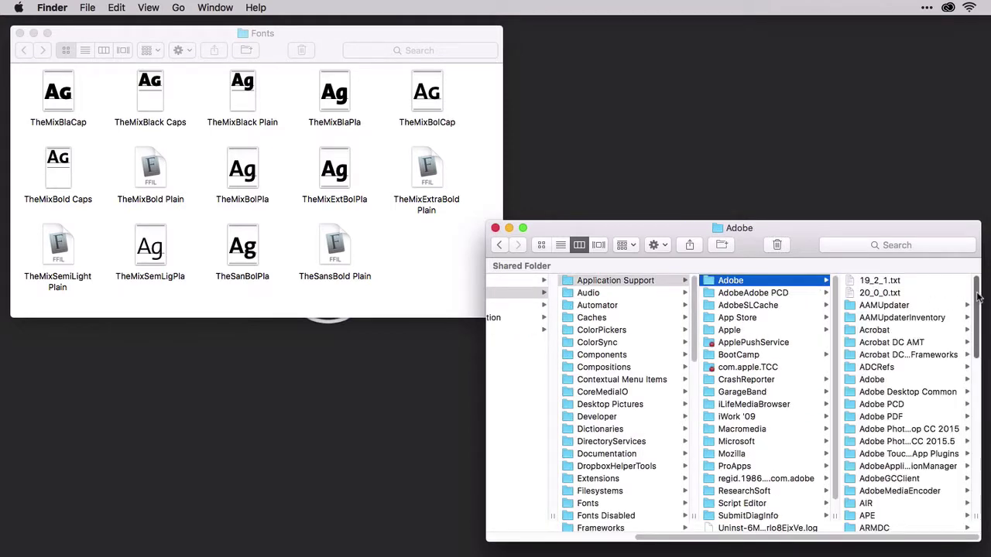
{"action": "left_click_drag", "start_coordinate": [976, 297], "coordinate": [975, 406]}
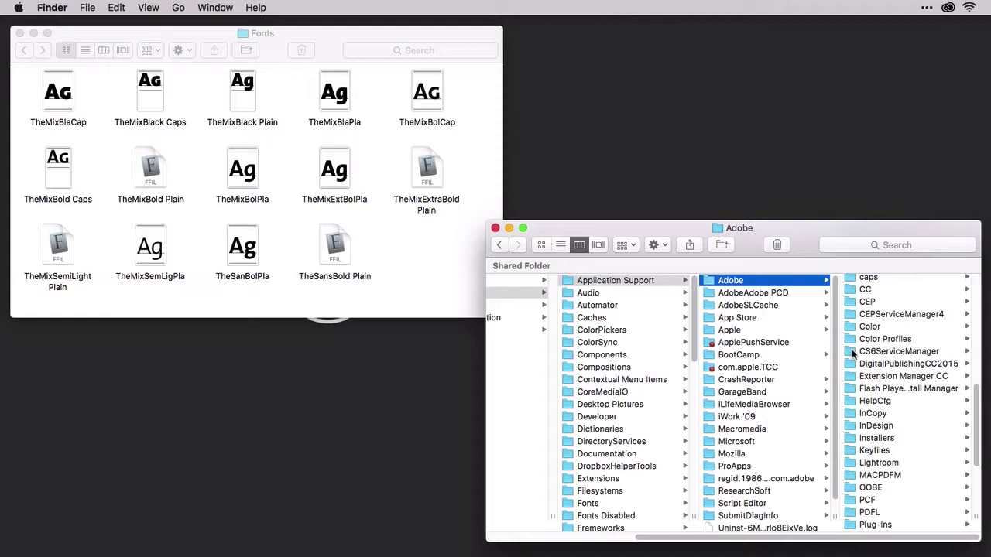
Make a Fonts folder in the Adobe support folder and copy the 14 font files into it
{"action": "left_click", "coordinate": [722, 245]}
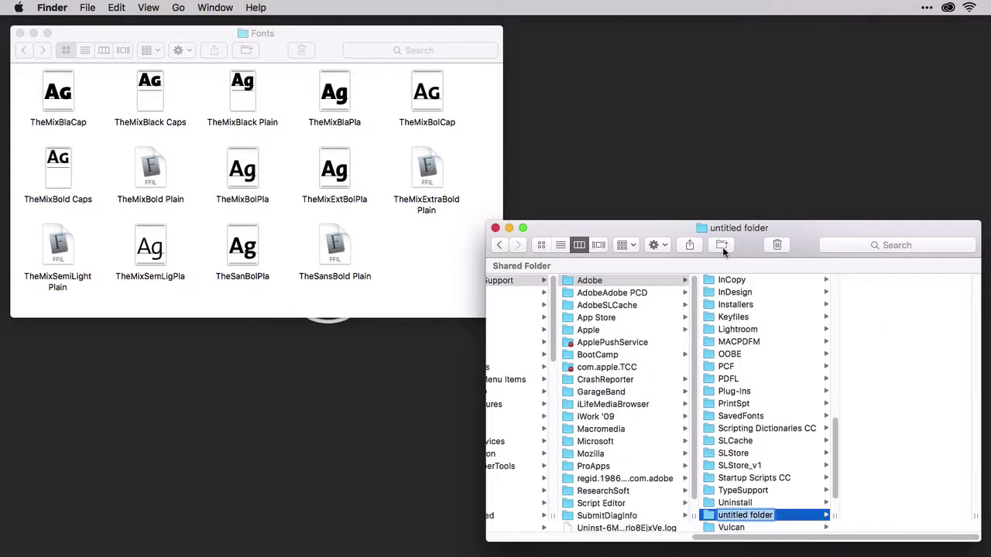
{"action": "type", "text": "Fonts"}
{"action": "key", "text": "Return"}
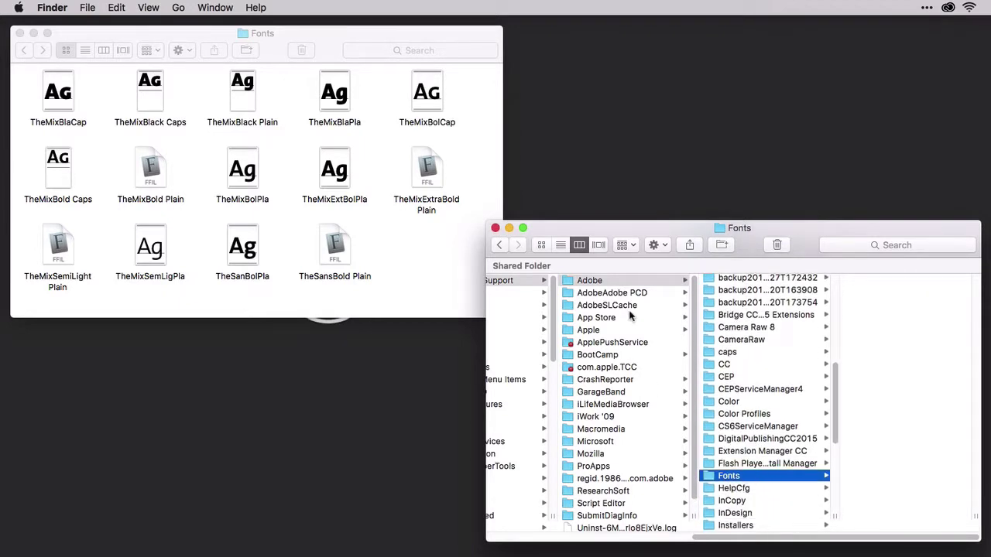
{"action": "left_click_drag", "start_coordinate": [455, 284], "coordinate": [888, 344]}
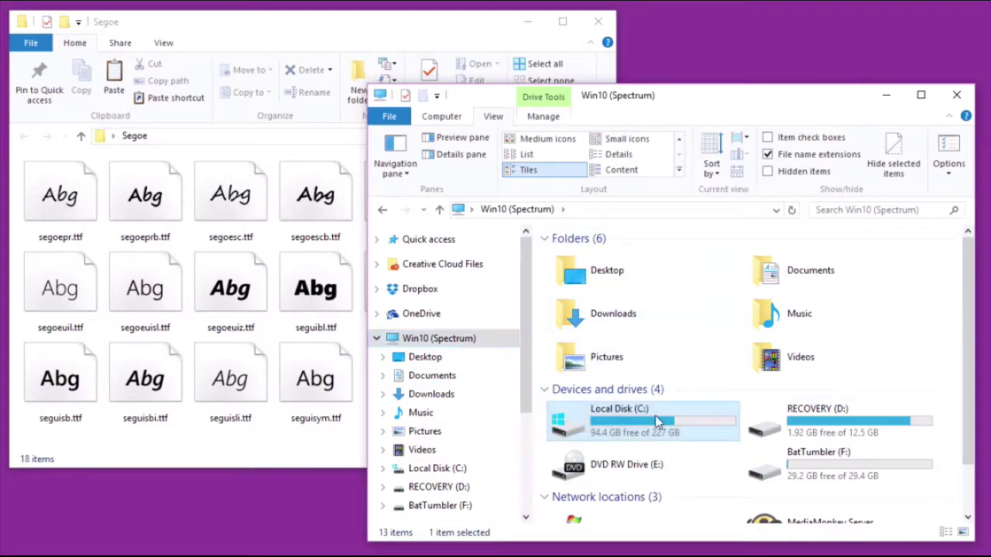
Go to C:\Program Files\Adobe\Adobe Illustrator CC 2015
{"action": "double_click", "coordinate": [655, 420]}
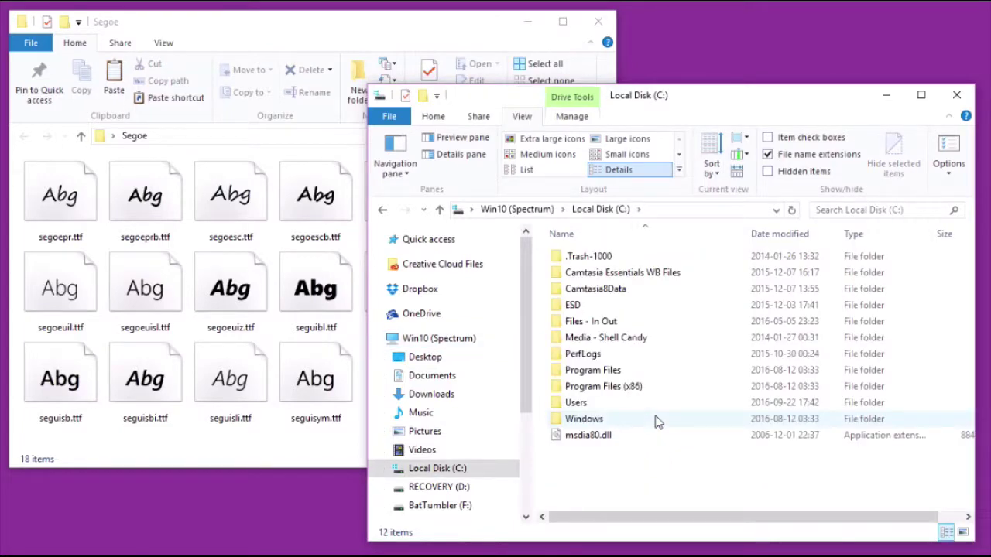
{"action": "double_click", "coordinate": [625, 373]}
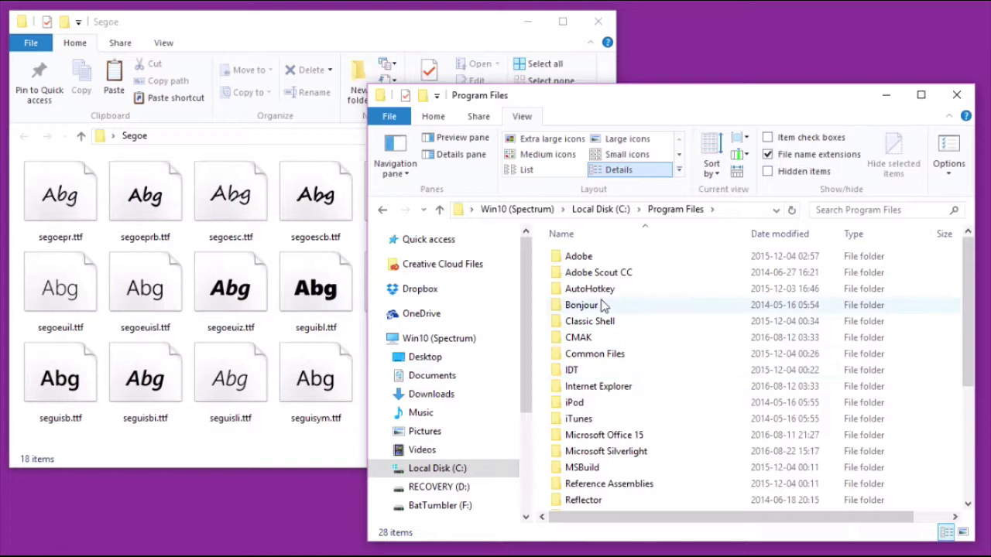
{"action": "double_click", "coordinate": [594, 256]}
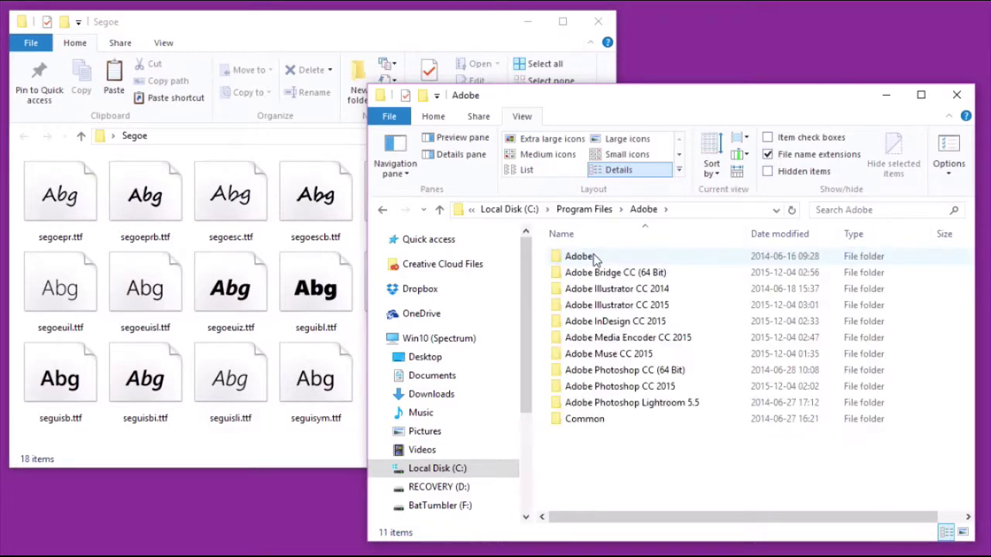
{"action": "left_click", "coordinate": [602, 305]}
{"action": "double_click", "coordinate": [602, 305]}
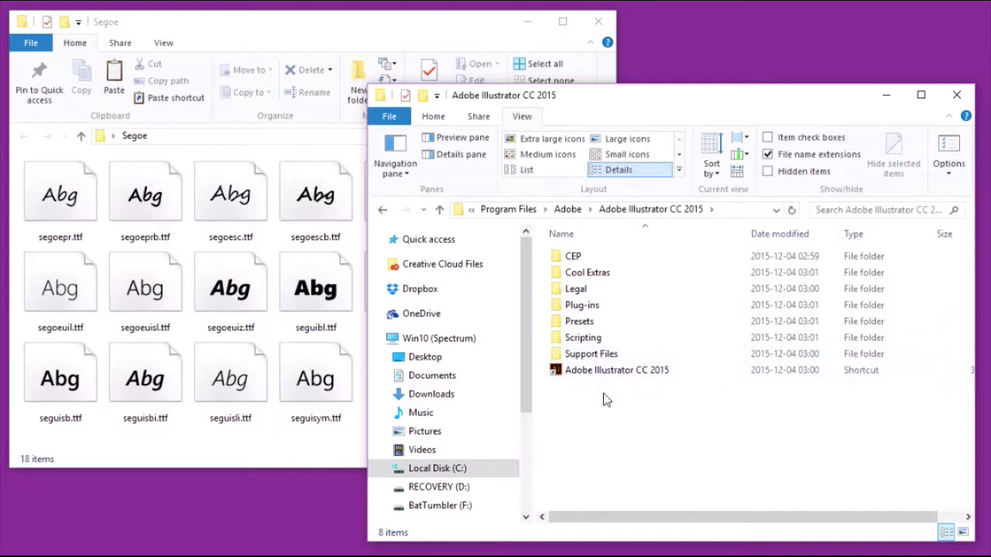
Create a new folder named Fonts there and open it
{"action": "right_click", "coordinate": [606, 398]}
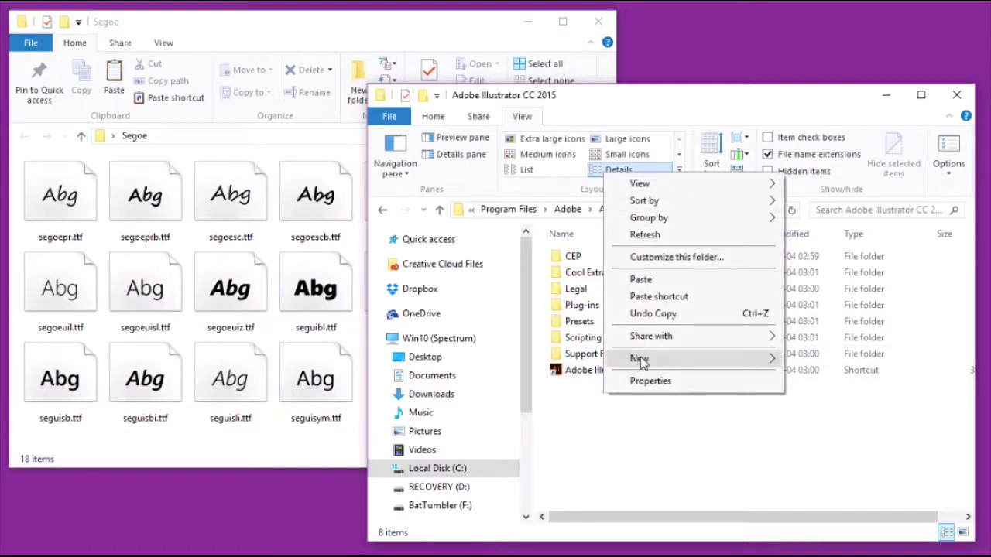
{"action": "mouse_move", "coordinate": [639, 361]}
{"action": "left_click", "coordinate": [797, 360]}
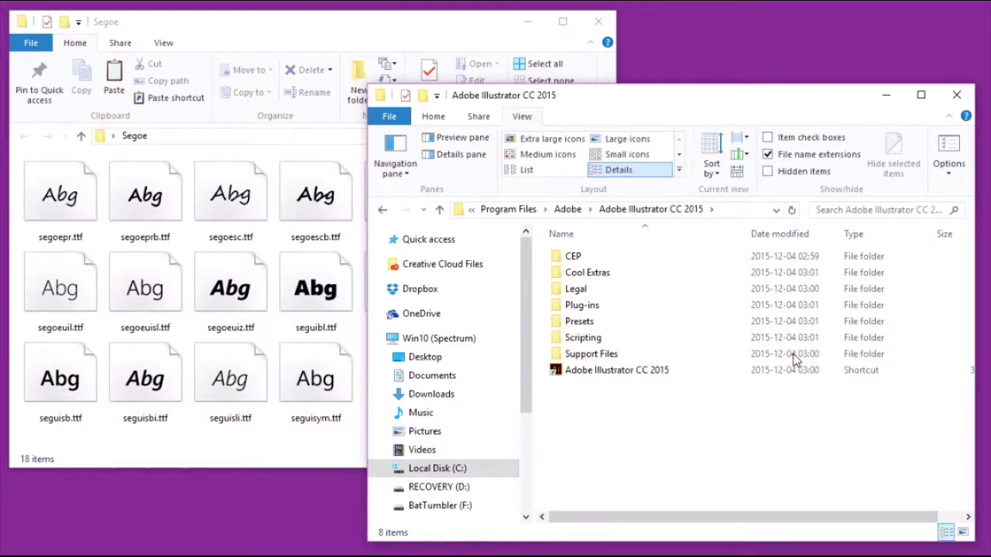
{"action": "type", "text": "Fonts"}
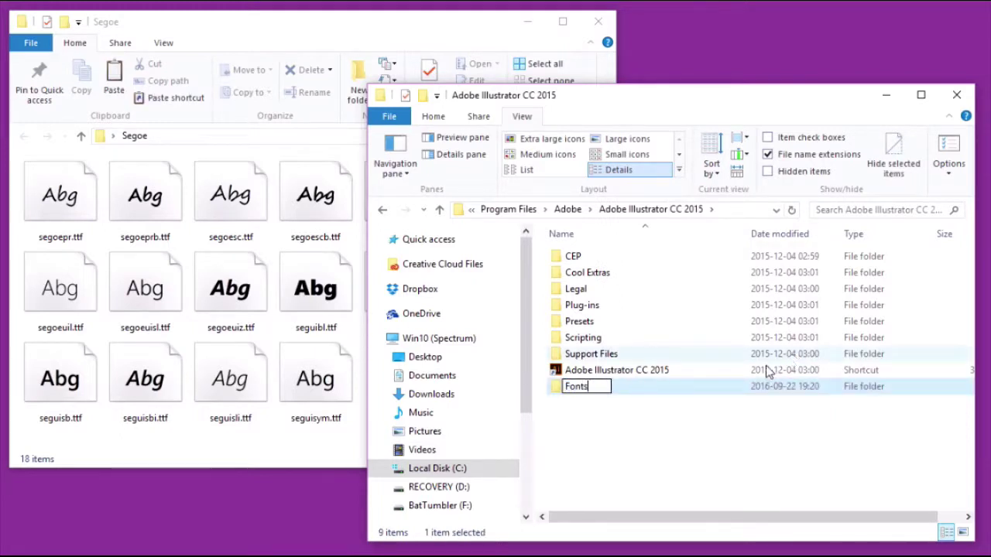
{"action": "key", "text": "Return"}
{"action": "double_click", "coordinate": [611, 292]}
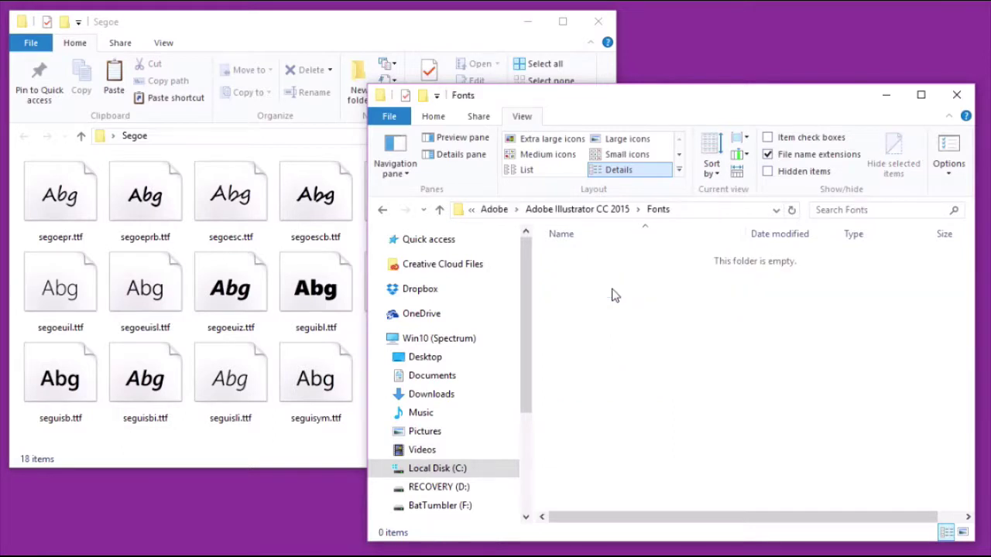
Copy all 18 Segoe font files into Illustrator's Fonts folder, granting administrator permission for all items
{"action": "left_click", "coordinate": [327, 443]}
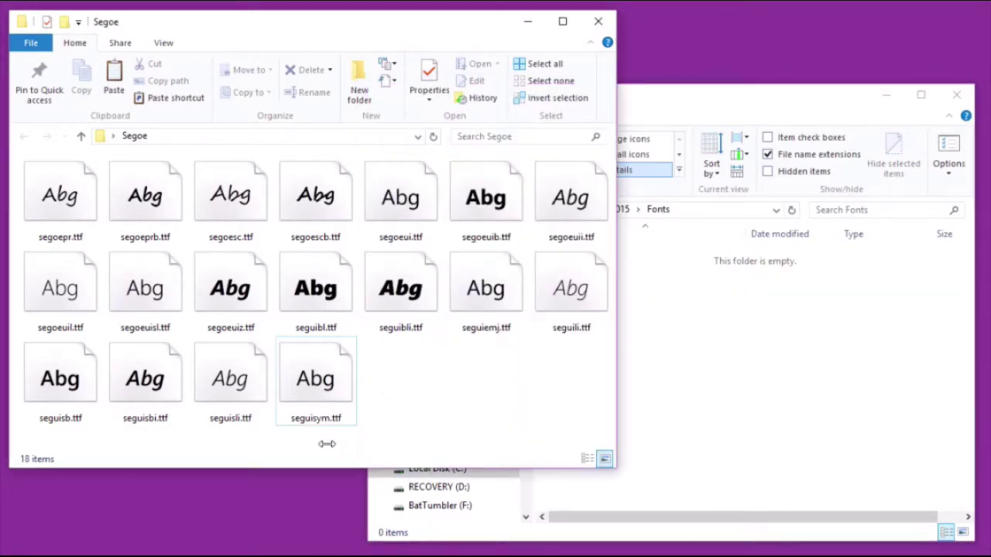
{"action": "key", "text": "ctrl+a"}
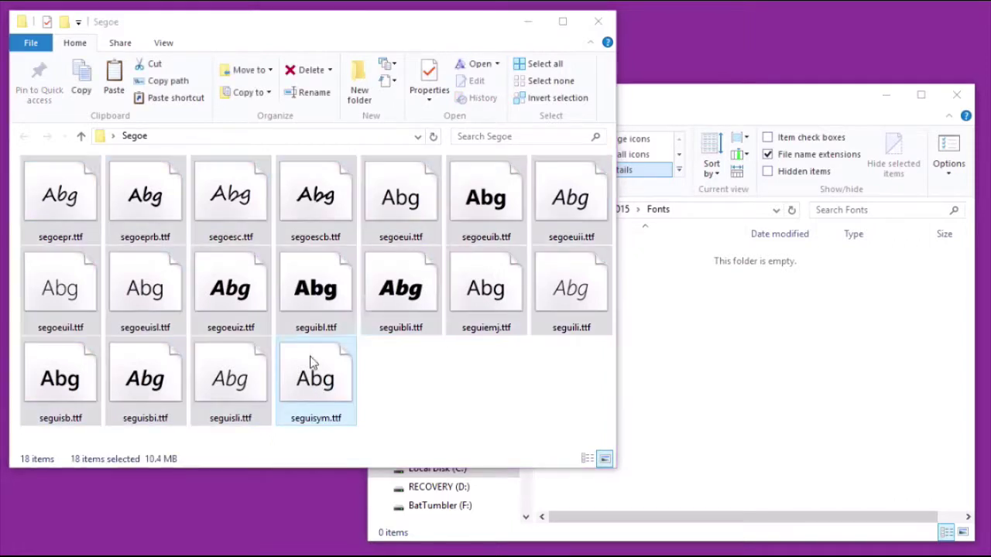
{"action": "left_click_drag", "start_coordinate": [312, 365], "coordinate": [758, 388]}
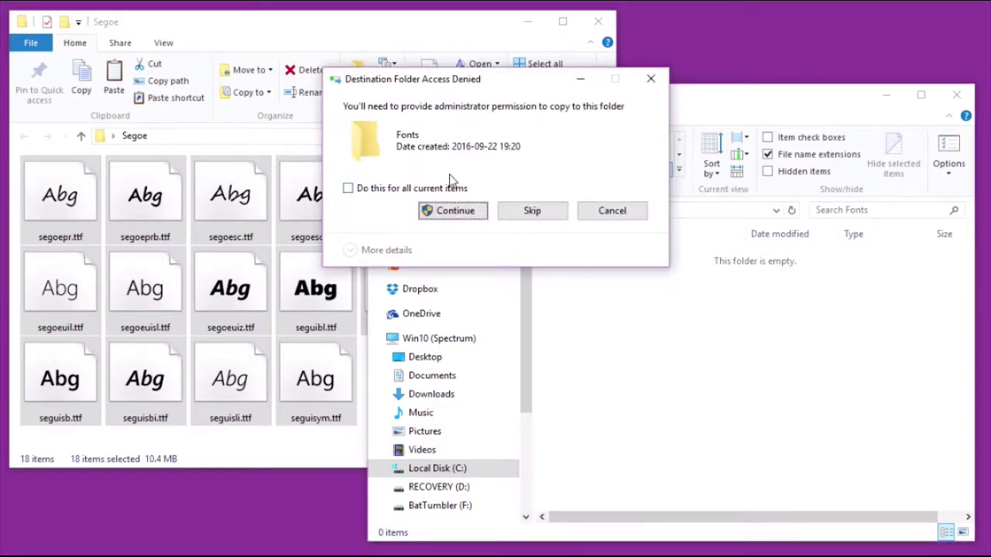
{"action": "left_click", "coordinate": [440, 188]}
{"action": "left_click", "coordinate": [440, 211]}
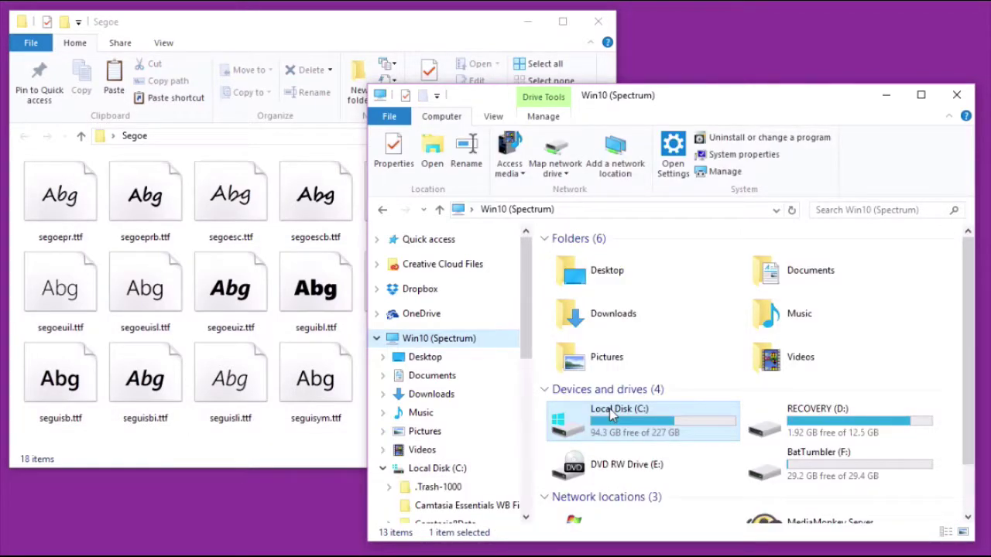
Go to C:\Program Files\Common Files\Adobe
{"action": "double_click", "coordinate": [610, 416]}
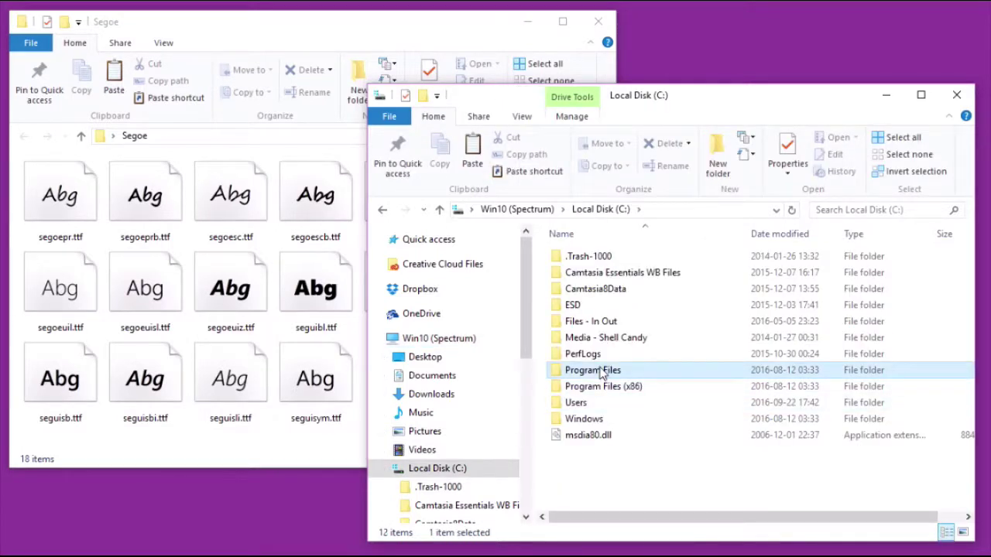
{"action": "double_click", "coordinate": [602, 370]}
{"action": "double_click", "coordinate": [600, 354]}
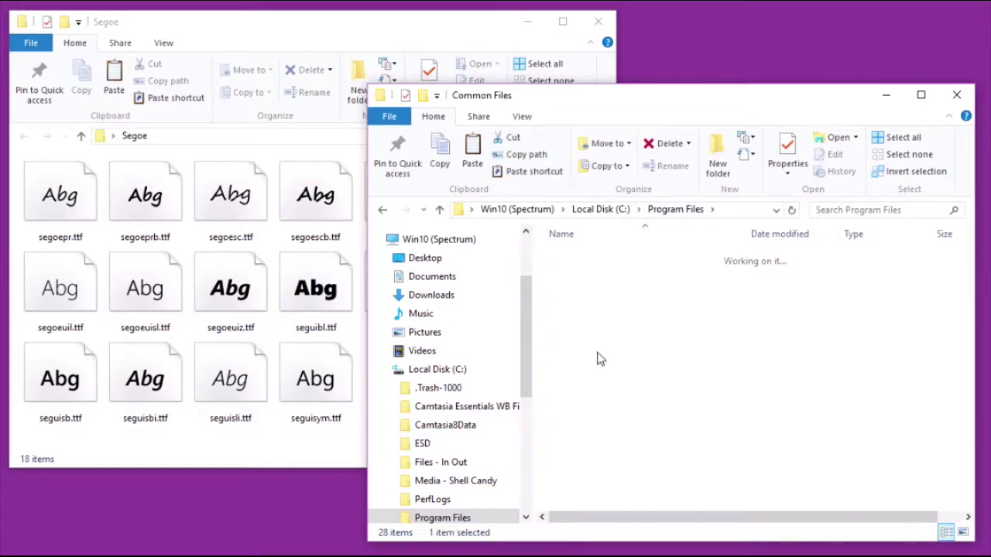
{"action": "double_click", "coordinate": [586, 257]}
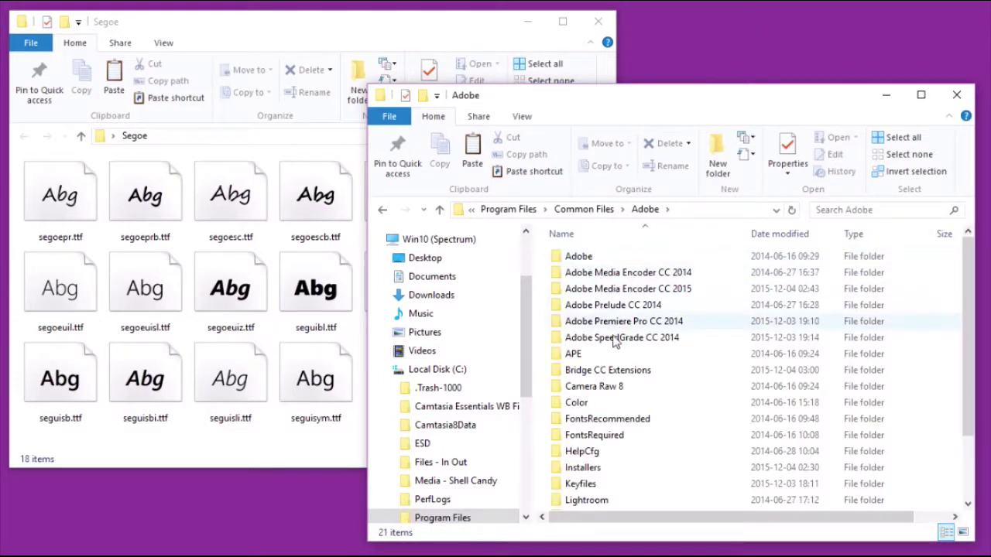
Create a Fonts folder there with administrator approval and open it
{"action": "left_click", "coordinate": [620, 436]}
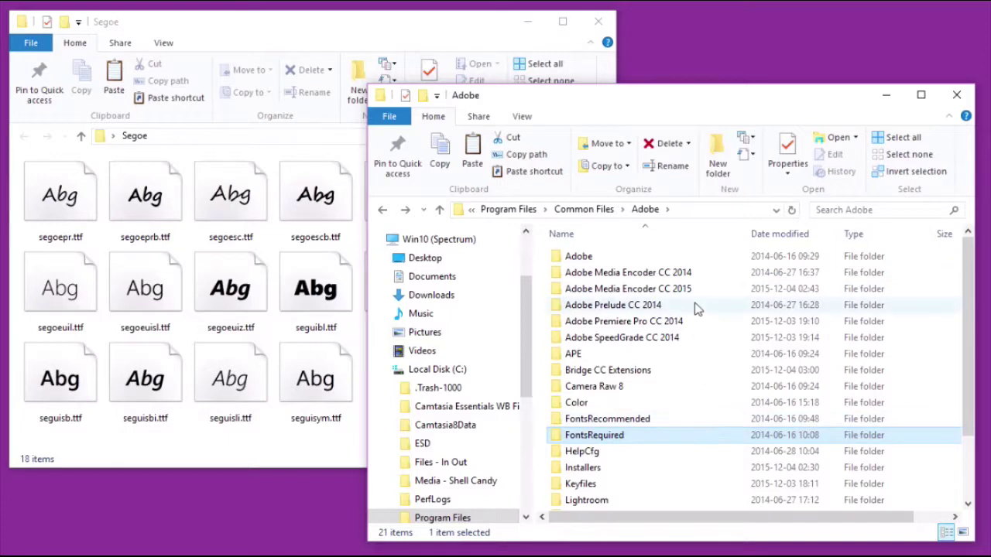
{"action": "left_click", "coordinate": [725, 166]}
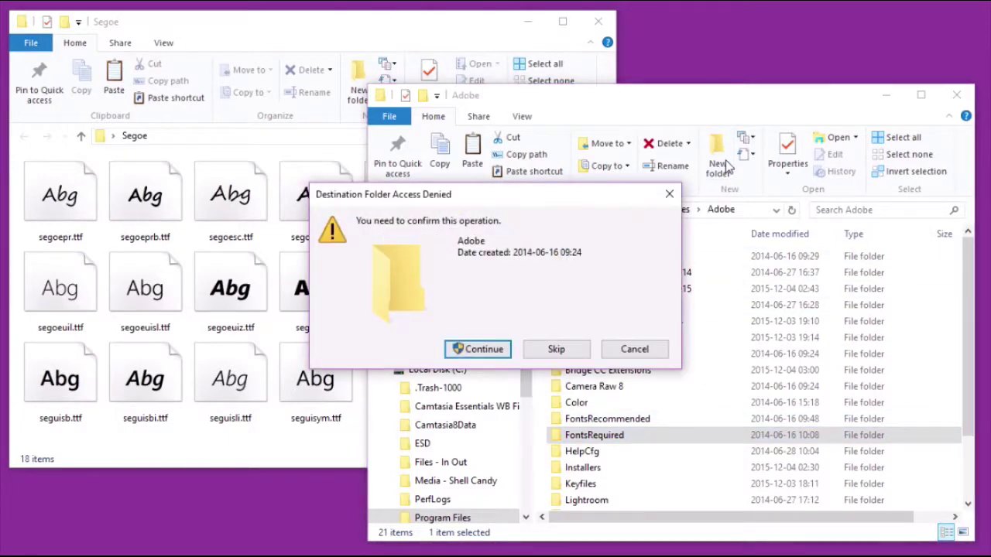
{"action": "left_click", "coordinate": [478, 349]}
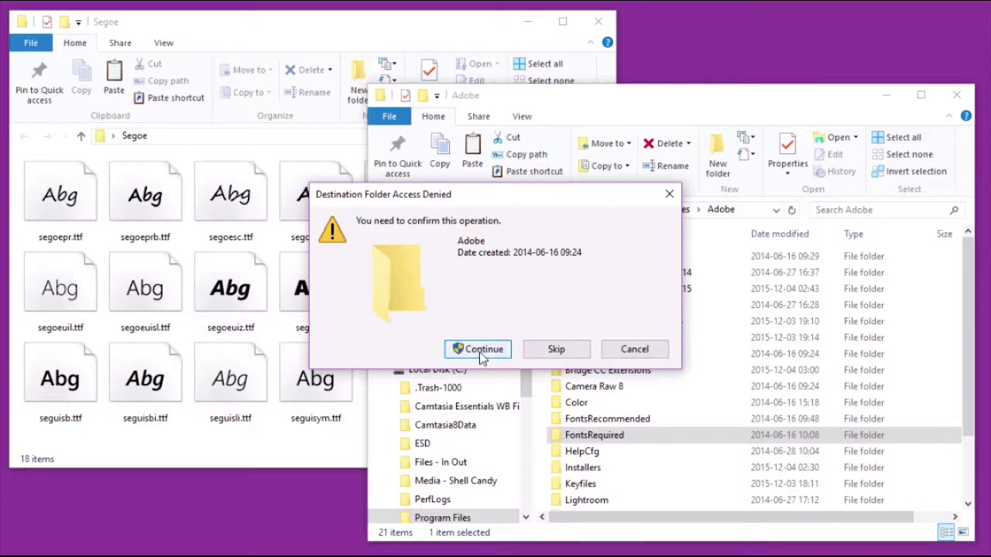
{"action": "type", "text": "Fonts"}
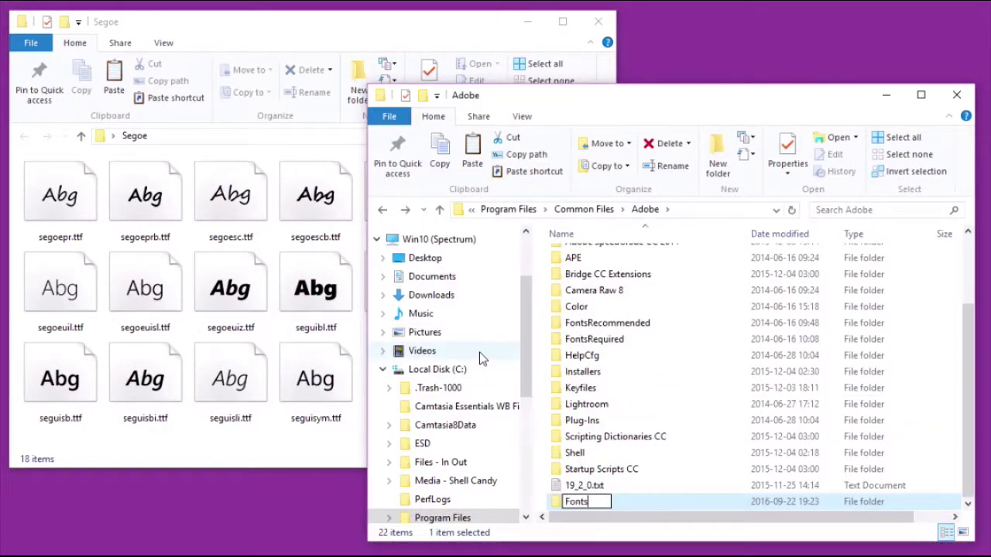
{"action": "key", "text": "Return"}
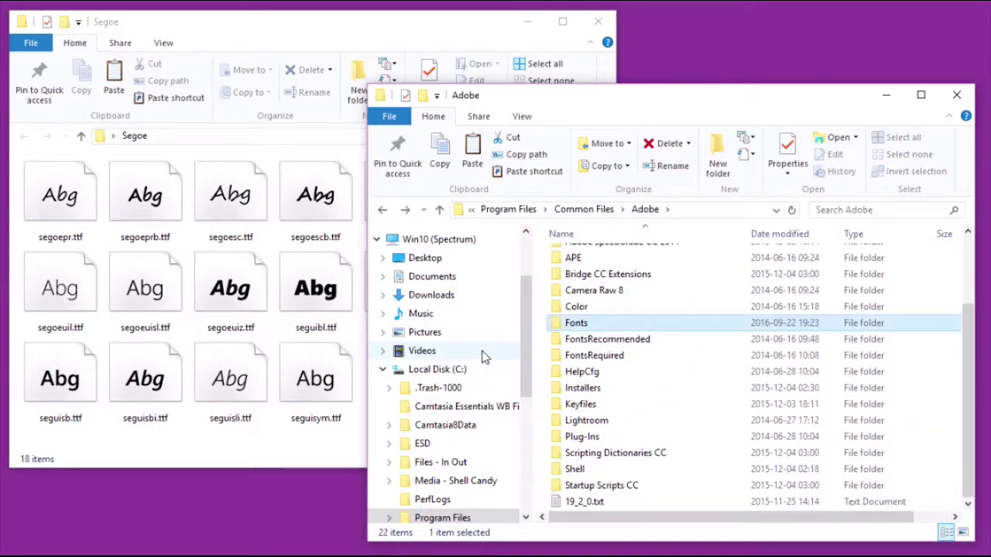
{"action": "double_click", "coordinate": [554, 322]}
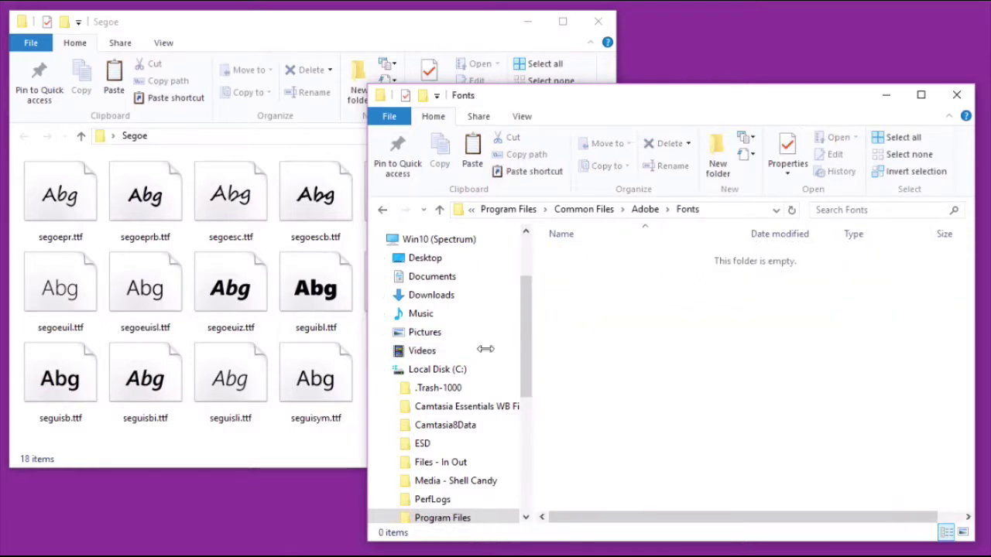
Copy all 18 Segoe font files into the Common Files Adobe Fonts folder, approving administrator access for all
{"action": "left_click", "coordinate": [357, 451]}
{"action": "key", "text": "ctrl+a"}
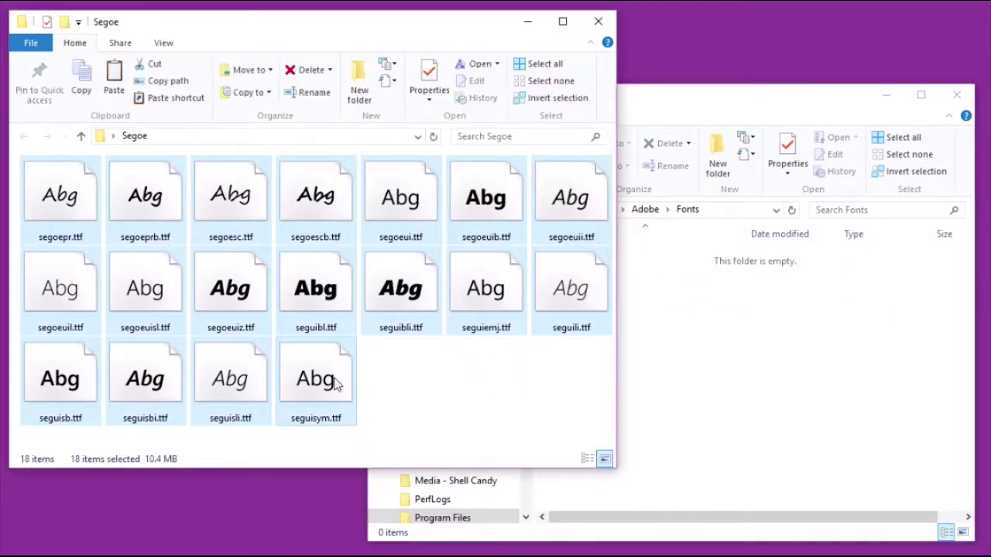
{"action": "left_click_drag", "start_coordinate": [332, 370], "coordinate": [737, 432]}
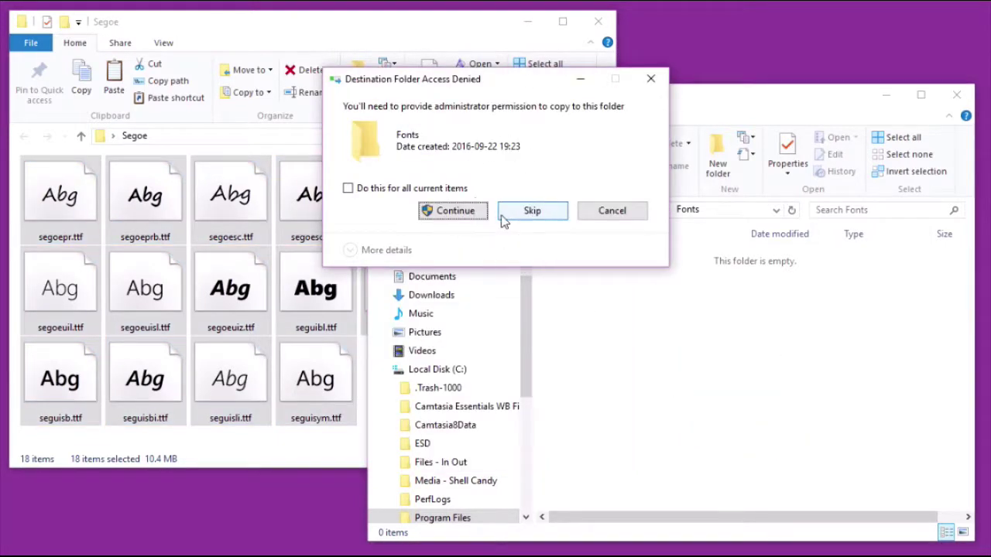
{"action": "left_click", "coordinate": [457, 190]}
{"action": "left_click", "coordinate": [455, 212]}
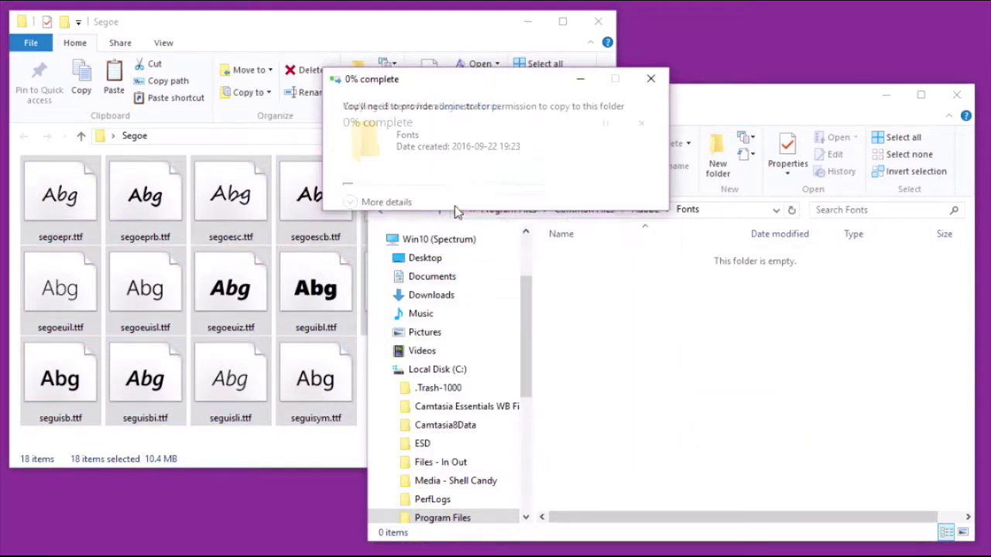